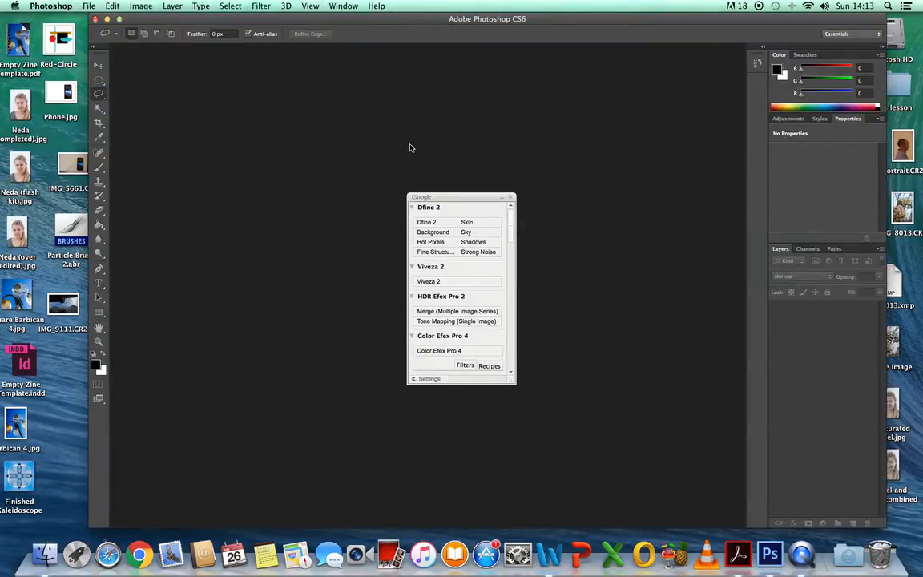
# Close the floating Google filters panel and open the raw file Portrait.CR2 from the desktop
pyautogui.click(513, 198)
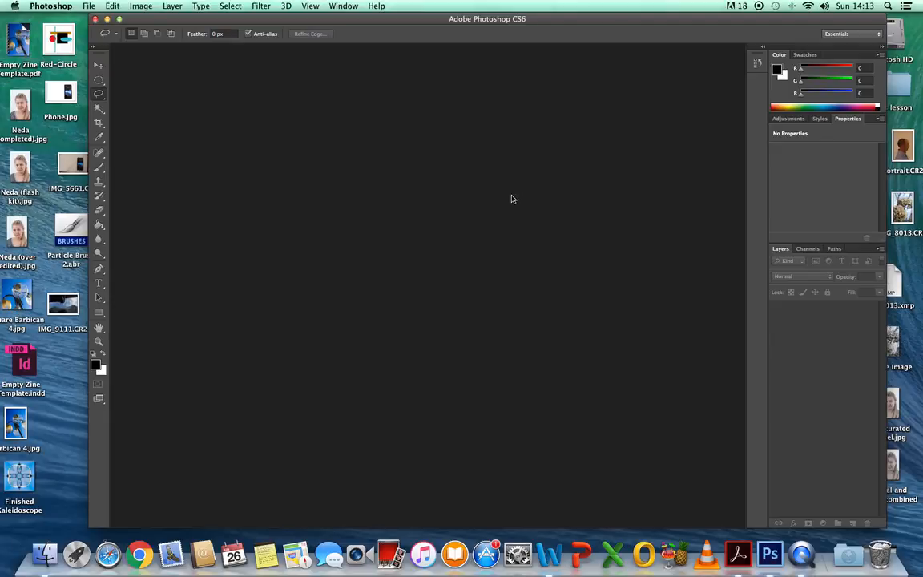
pyautogui.moveTo(768, 141); pyautogui.dragTo(344, 165)
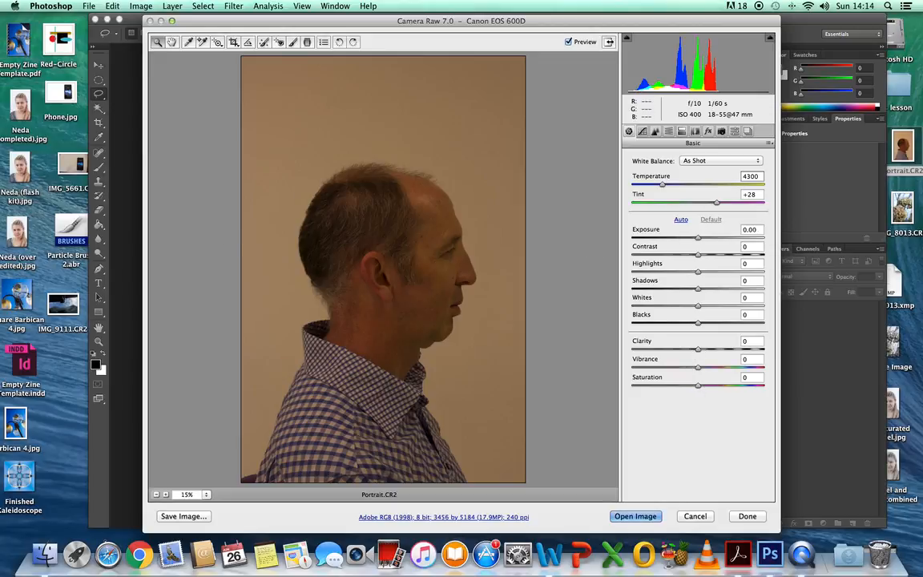
# Set the portrait's exposure to +1.40, test the clarity at both extremes and settle it at +37
pyautogui.click(698, 240)
pyautogui.moveTo(699, 240); pyautogui.dragTo(718, 238)
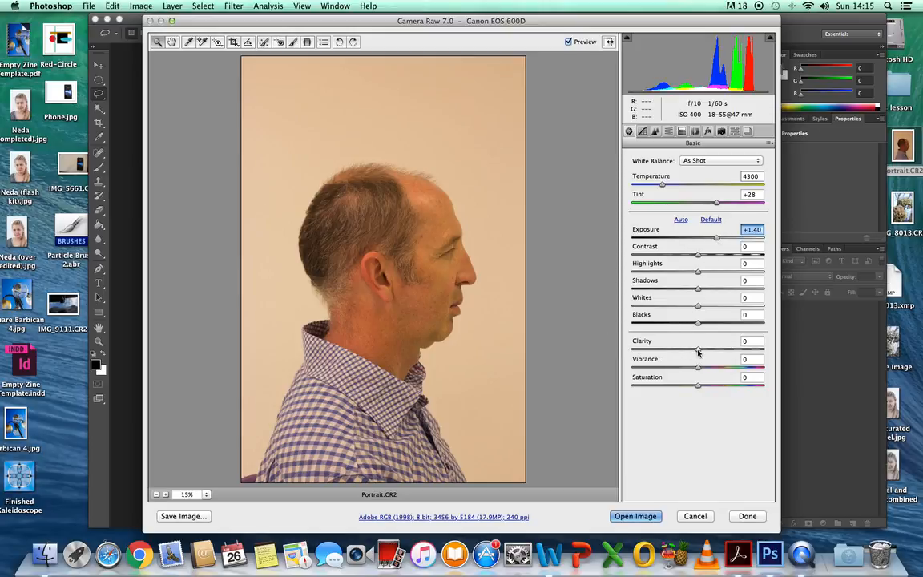
pyautogui.moveTo(698, 351); pyautogui.dragTo(630, 349)
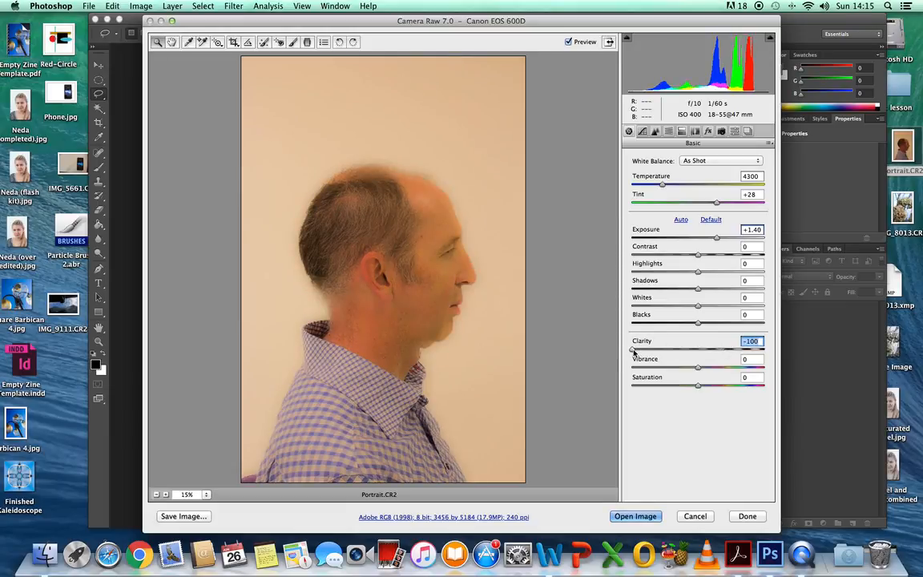
pyautogui.moveTo(633, 351); pyautogui.dragTo(772, 354)
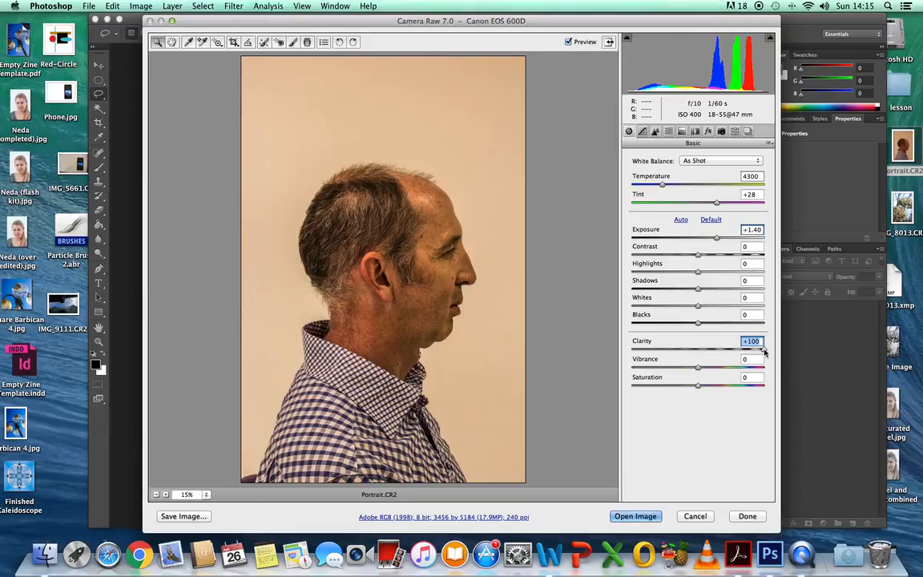
pyautogui.moveTo(765, 351); pyautogui.dragTo(734, 351)
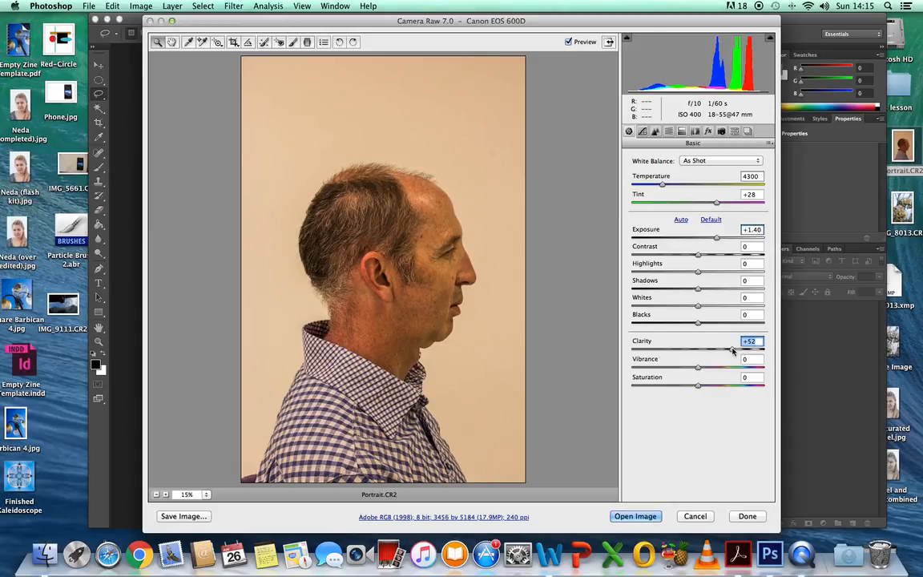
pyautogui.moveTo(721, 350); pyautogui.dragTo(779, 356)
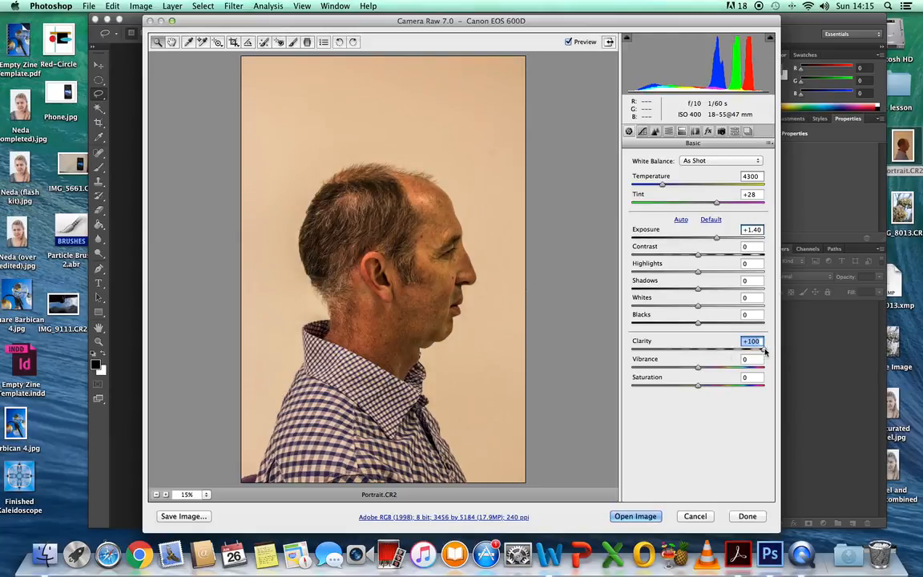
pyautogui.moveTo(763, 351); pyautogui.dragTo(718, 350)
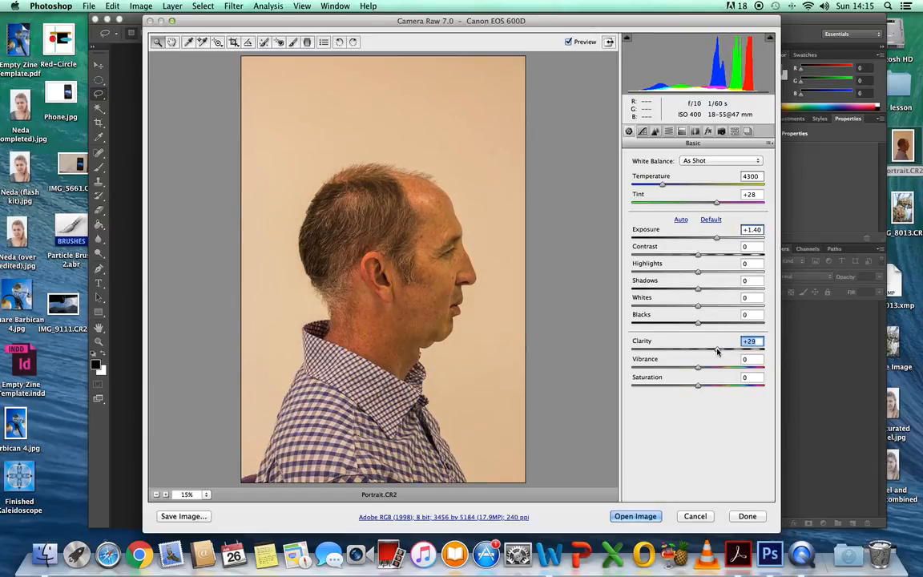
pyautogui.moveTo(716, 352); pyautogui.dragTo(725, 352)
# Test the portrait fully desaturated and settle the saturation at -48 for a muted colour look
pyautogui.moveTo(698, 387); pyautogui.dragTo(633, 388)
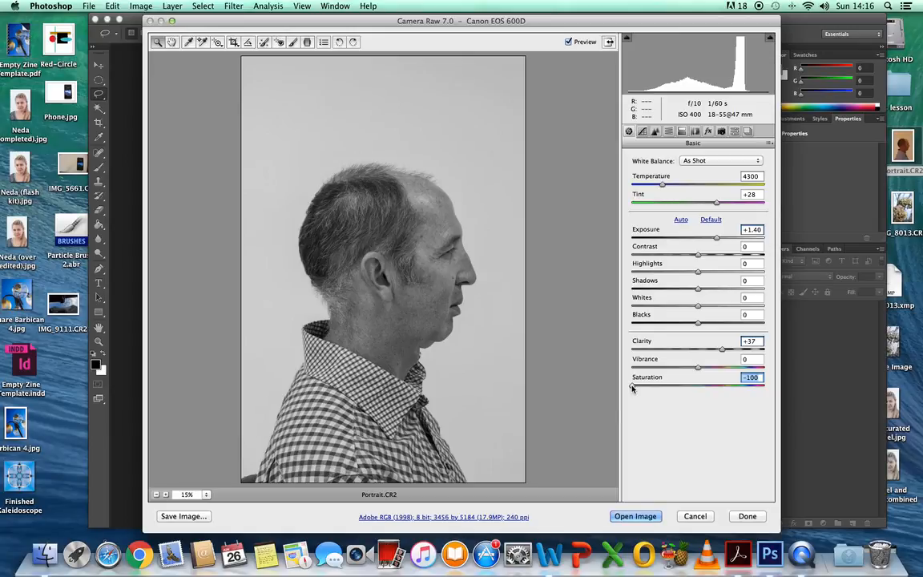
pyautogui.moveTo(634, 388); pyautogui.dragTo(669, 390)
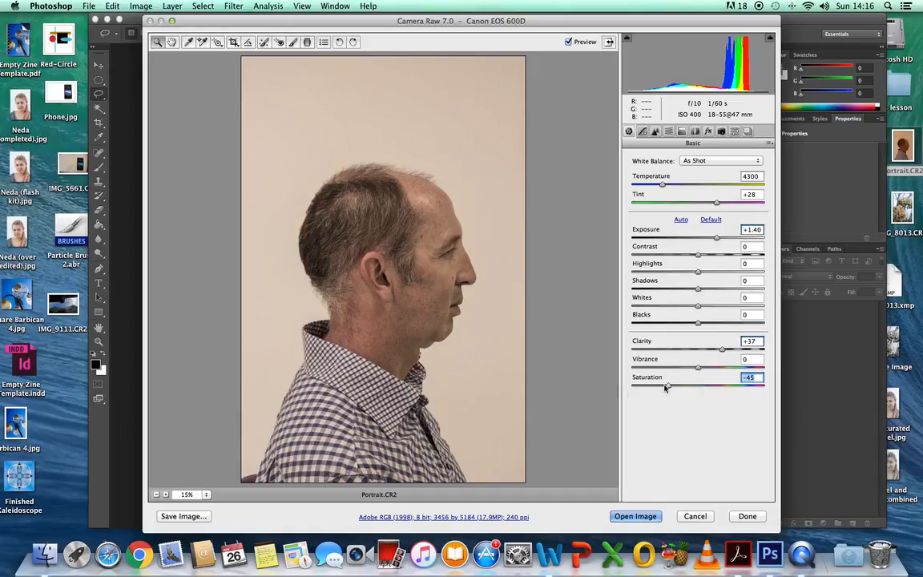
pyautogui.moveTo(670, 388); pyautogui.dragTo(667, 391)
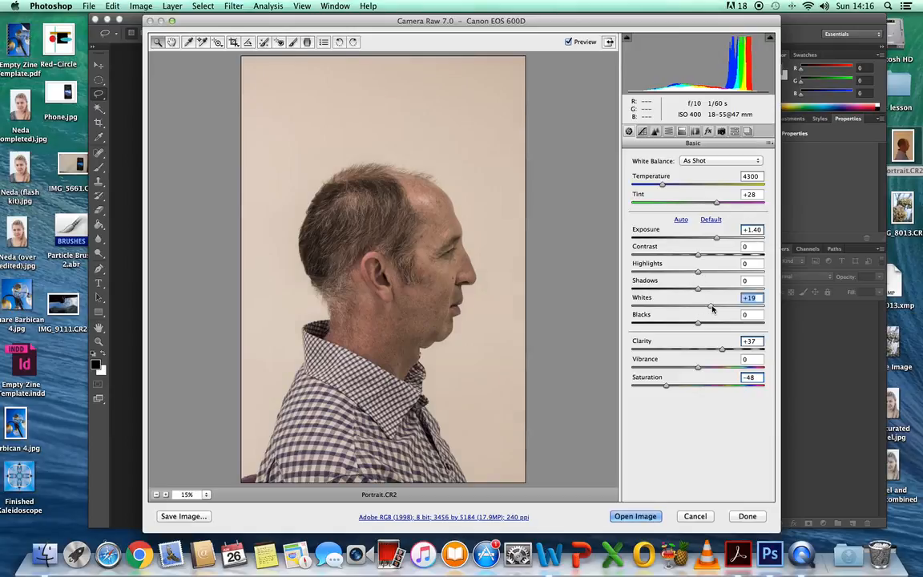
# Adjust the portrait's tones to Whites +55, Highlights +86, Shadows -19 and Blacks -48
pyautogui.click(723, 310)
pyautogui.moveTo(723, 309)
pyautogui.mouseDown()
pyautogui.moveTo(745, 310)
pyautogui.moveTo(734, 309)
pyautogui.mouseUp()
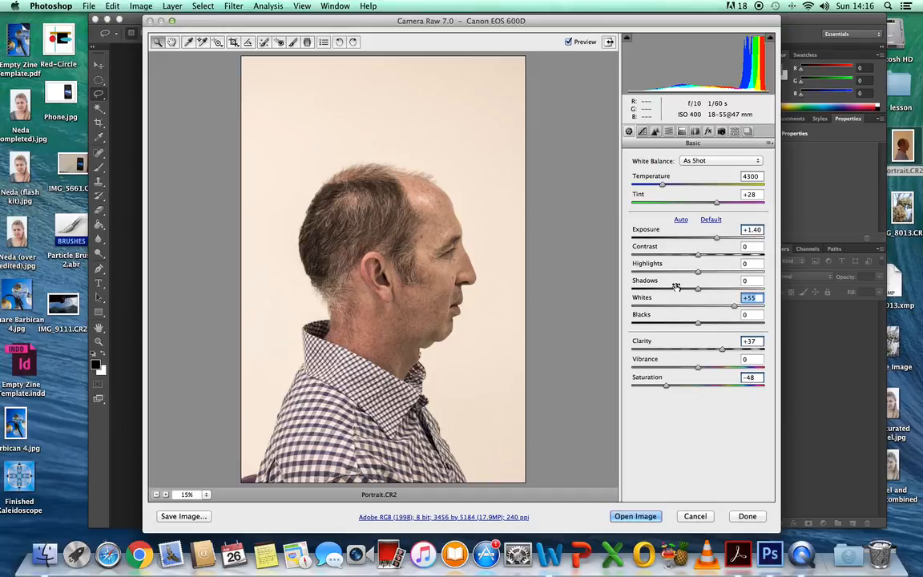
pyautogui.moveTo(698, 274); pyautogui.dragTo(755, 272)
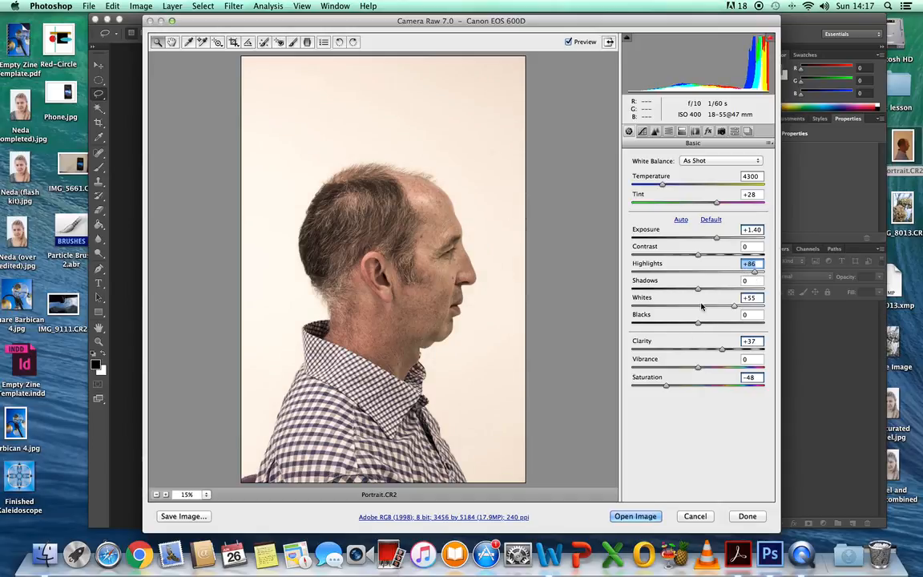
pyautogui.moveTo(698, 291); pyautogui.dragTo(666, 327)
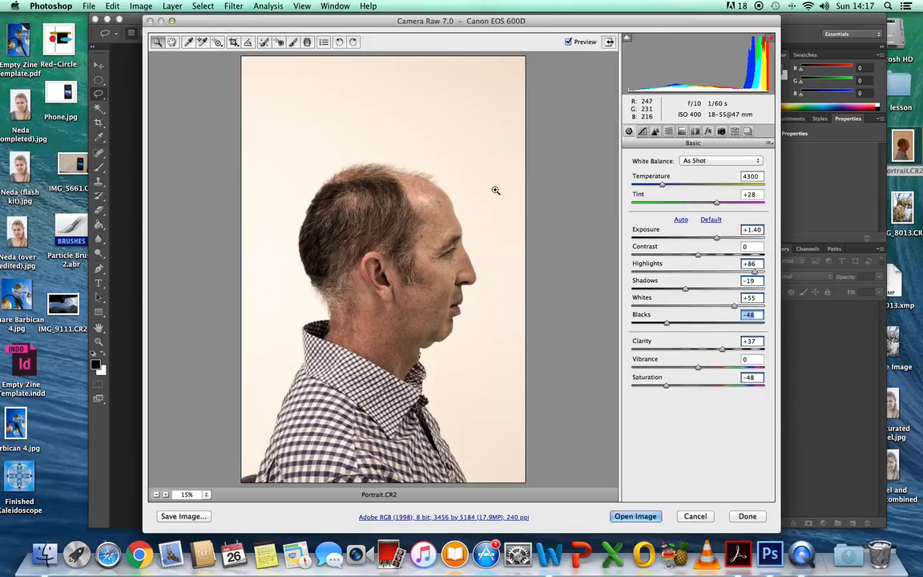
# Lower the saturation further to -56 and fine-tune the whites to +73 to brighten the background
pyautogui.click(666, 387)
pyautogui.moveTo(666, 387)
pyautogui.mouseDown()
pyautogui.moveTo(655, 388)
pyautogui.moveTo(664, 387)
pyautogui.mouseUp()
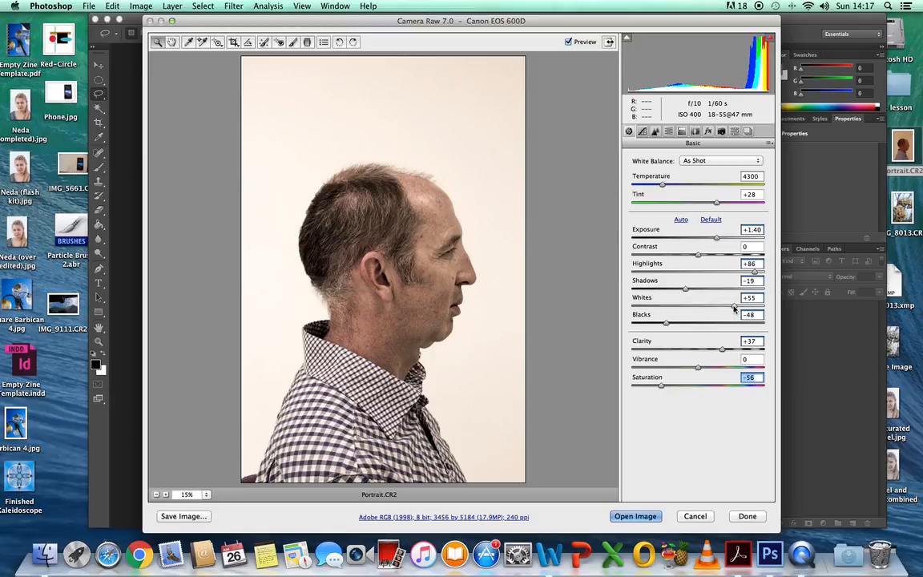
pyautogui.moveTo(735, 307); pyautogui.dragTo(756, 307)
pyautogui.press('Down')
pyautogui.press('Down')
pyautogui.press('Down')
pyautogui.press('Down')
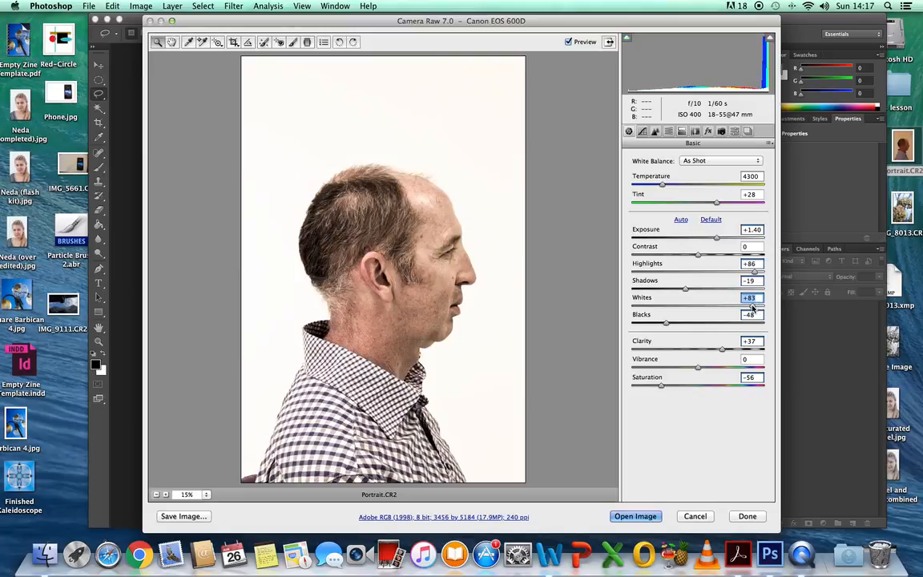
pyautogui.press('Down')
pyautogui.press('Down')
pyautogui.press('Down')
pyautogui.press('Down')
pyautogui.press('Down')
pyautogui.press('Down')
pyautogui.press('Down')
pyautogui.press('Down')
pyautogui.press('Down')
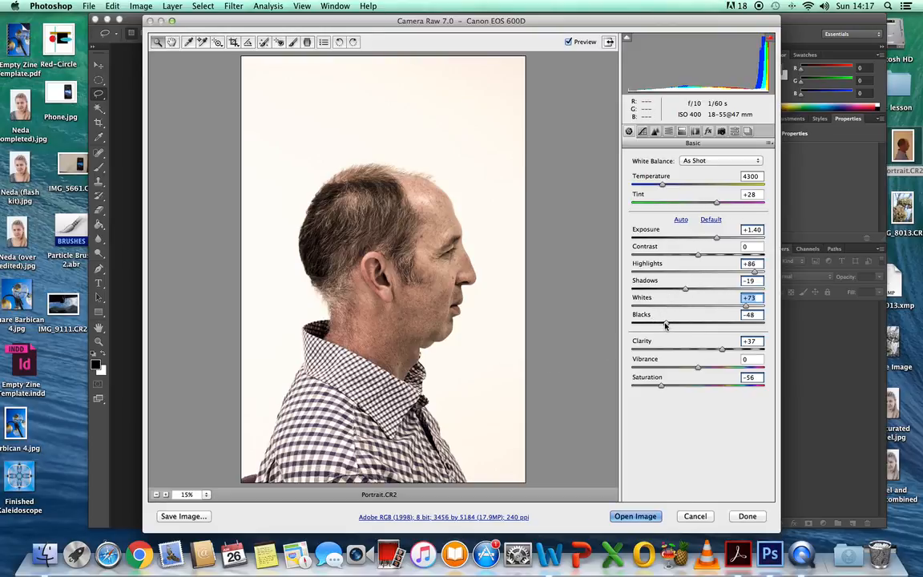
# Try darkening the blacks to -54 and raising the exposure to +1.75
pyautogui.moveTo(668, 324)
pyautogui.mouseDown()
pyautogui.moveTo(644, 323)
pyautogui.moveTo(666, 324)
pyautogui.mouseUp()
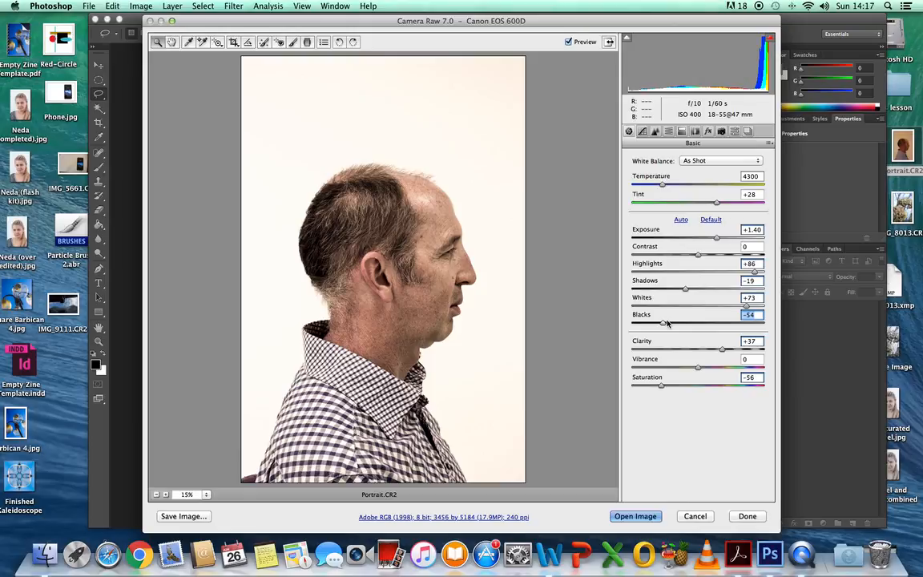
pyautogui.moveTo(716, 239); pyautogui.dragTo(723, 239)
pyautogui.press('Down')
pyautogui.press('Down')
pyautogui.press('Down')
pyautogui.press('Down')
pyautogui.press('Down')
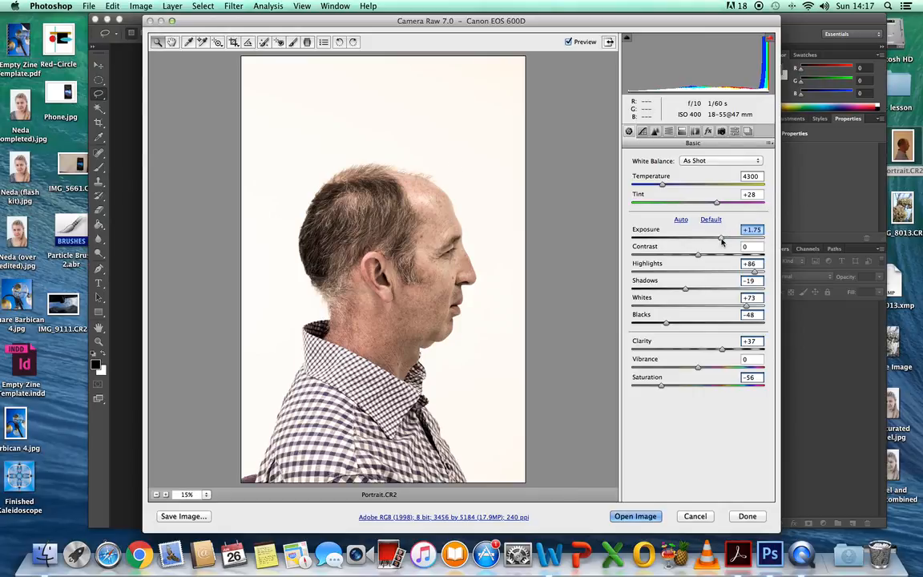
# Finish the raw settings with exposure at +1.40 and contrast at +35, and open the image in Photoshop
pyautogui.moveTo(722, 240)
pyautogui.mouseDown()
pyautogui.moveTo(711, 256)
pyautogui.moveTo(720, 256)
pyautogui.mouseUp()
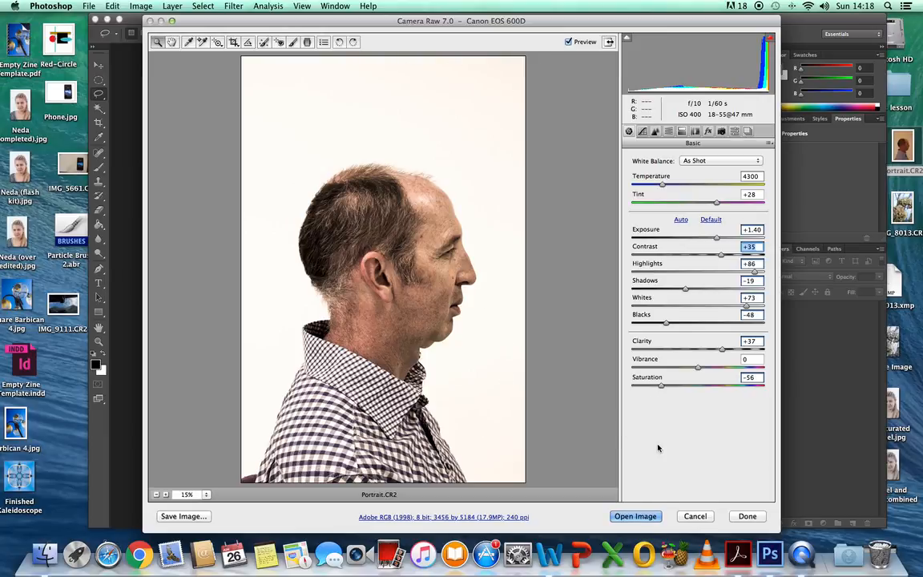
pyautogui.click(637, 517)
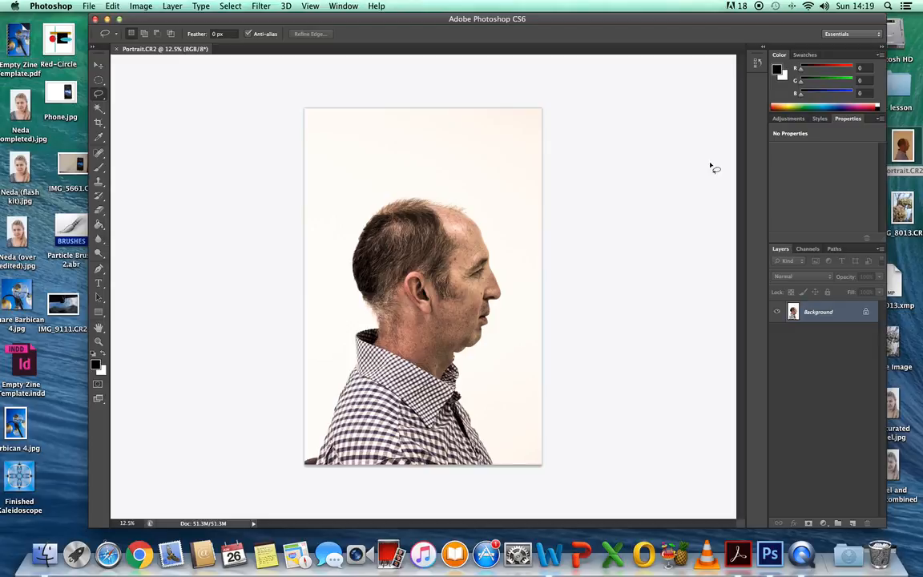
# Crop the portrait at a 10 x 15 ratio, slightly tighter and repositioned around the head and shoulders, and apply the crop
pyautogui.click(98, 125)
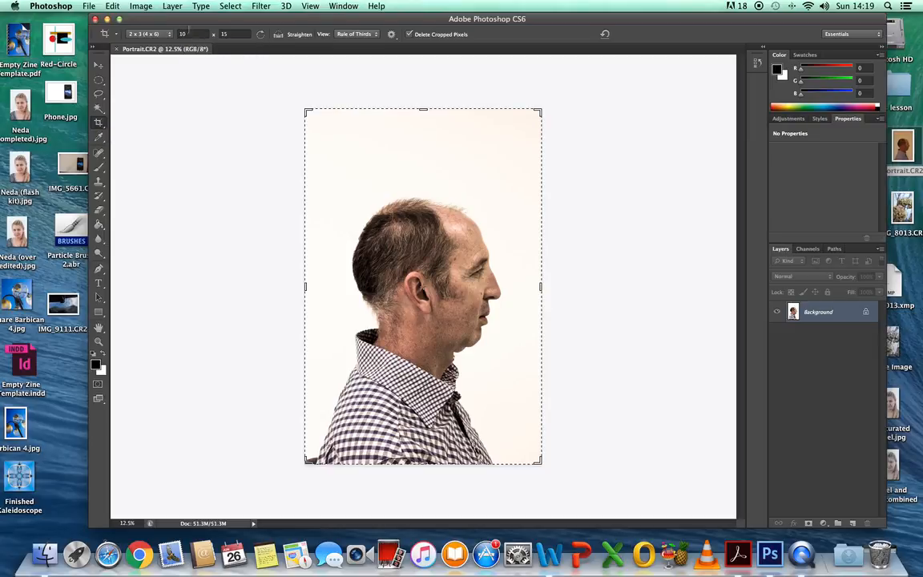
pyautogui.click(223, 33)
pyautogui.write('15')
pyautogui.moveTo(543, 107); pyautogui.dragTo(536, 121)
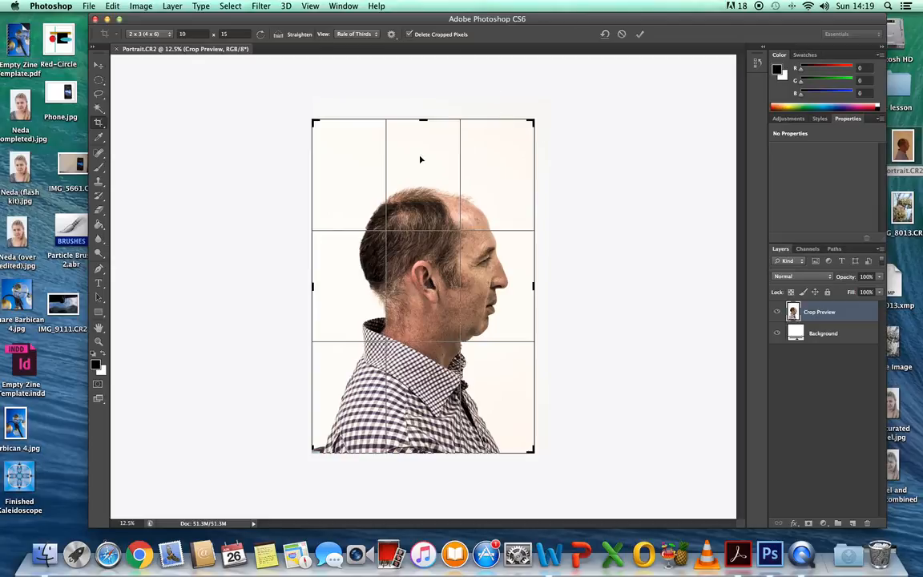
pyautogui.moveTo(416, 160); pyautogui.dragTo(410, 158)
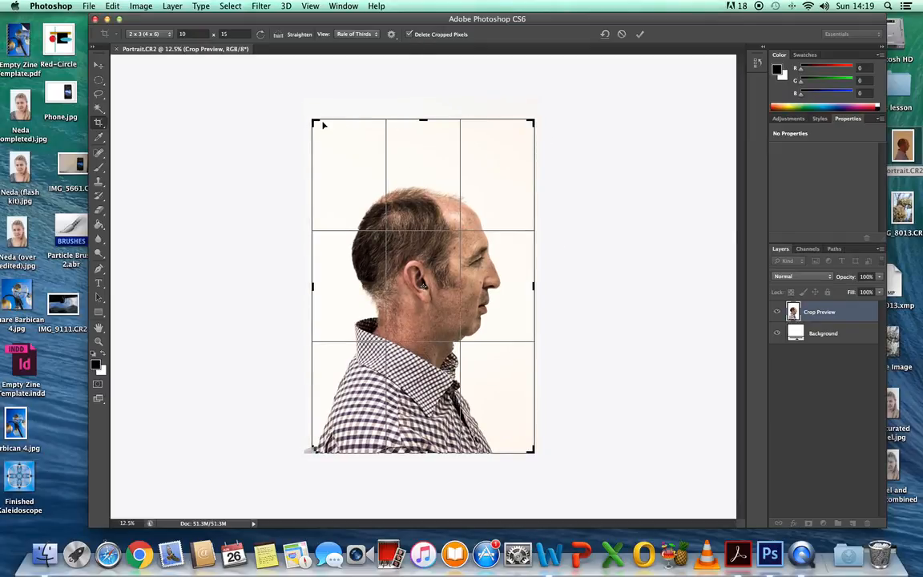
pyautogui.click(640, 34)
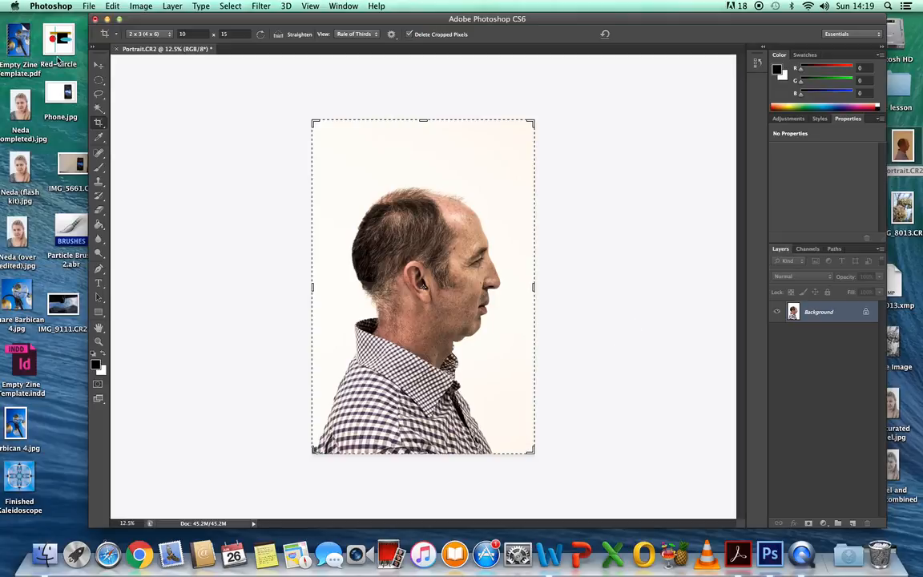
pyautogui.click(100, 69)
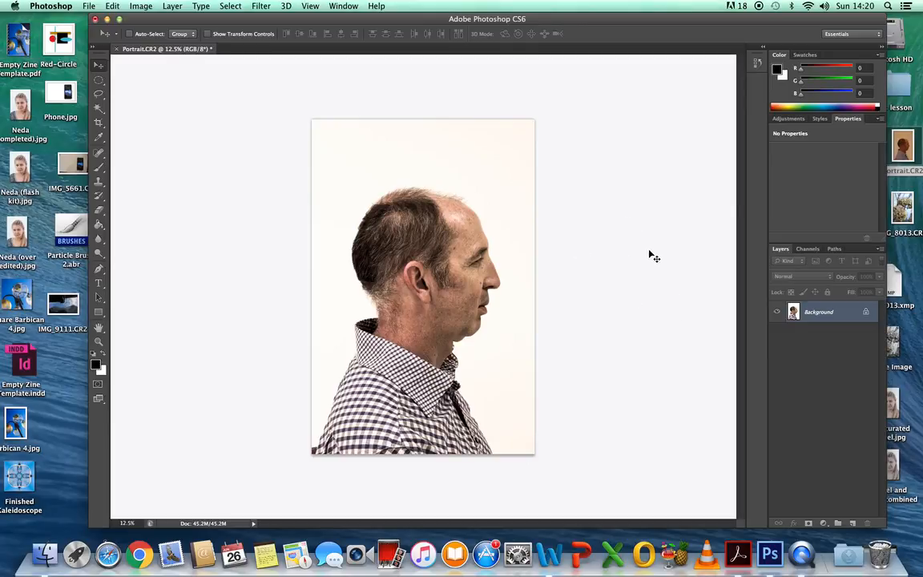
# Set the document width to 10 centimetres in the image size settings, keeping proportions constrained
pyautogui.click(142, 6)
pyautogui.click(158, 101)
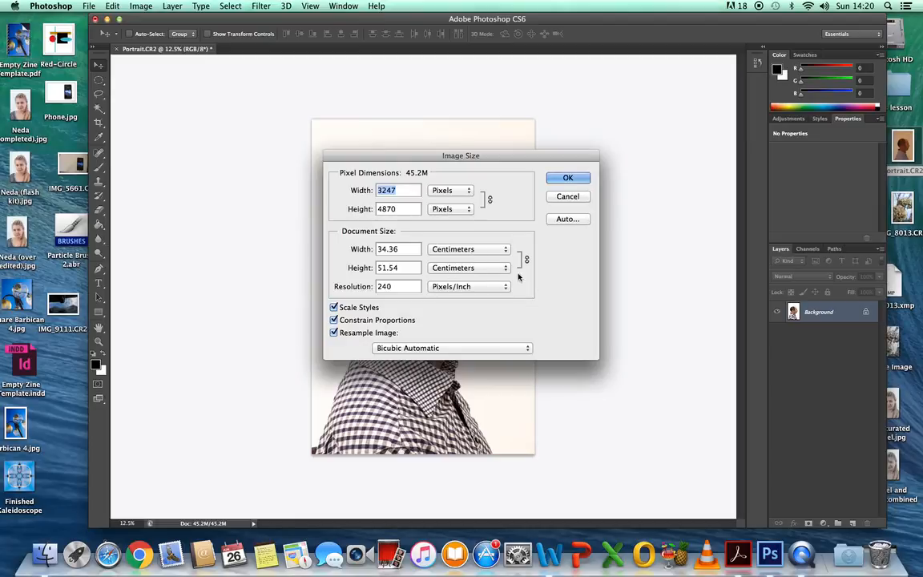
pyautogui.click(416, 249)
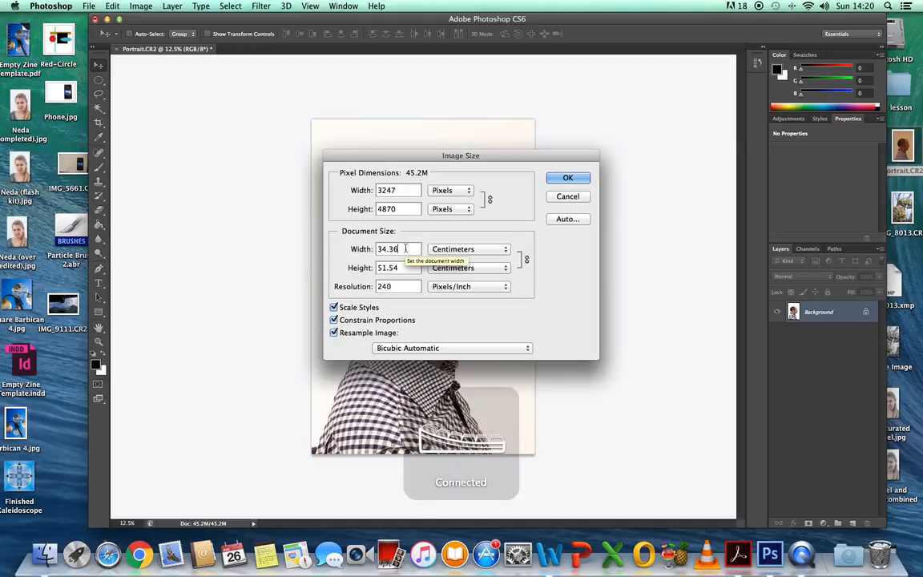
pyautogui.press('BackSpace')
pyautogui.press('BackSpace')
pyautogui.press('BackSpace')
pyautogui.press('BackSpace')
pyautogui.press('BackSpace')
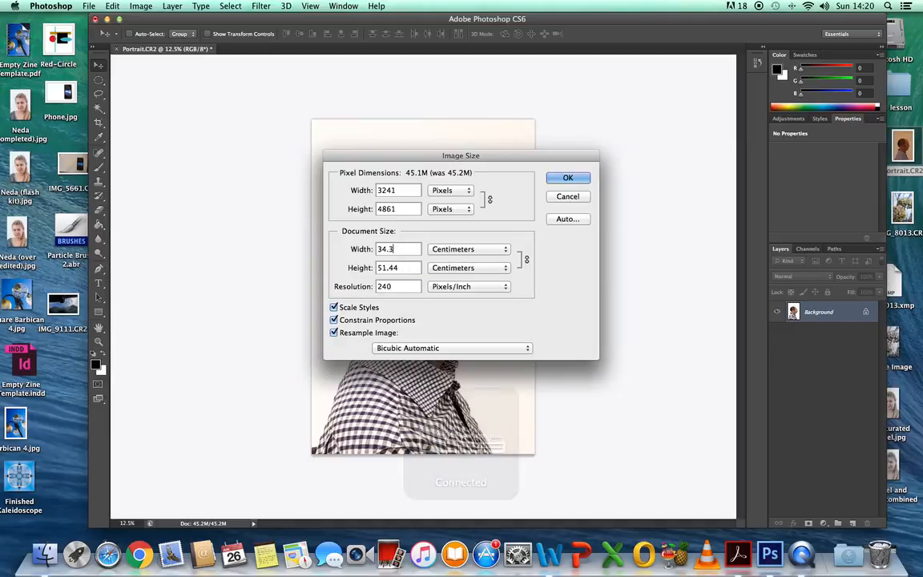
pyautogui.write('10')
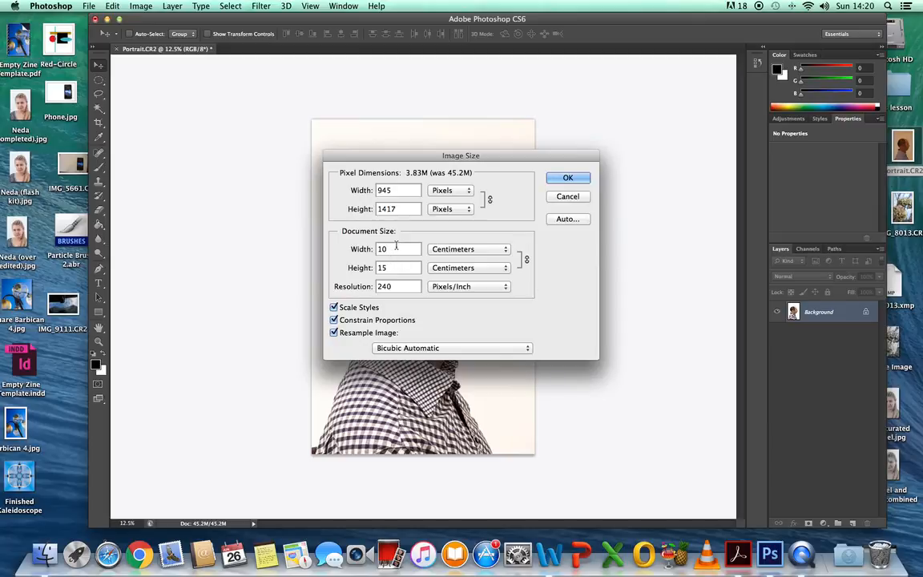
# Try a document width of 15 centimetres and restore it to 10 centimetres
pyautogui.press('BackSpace')
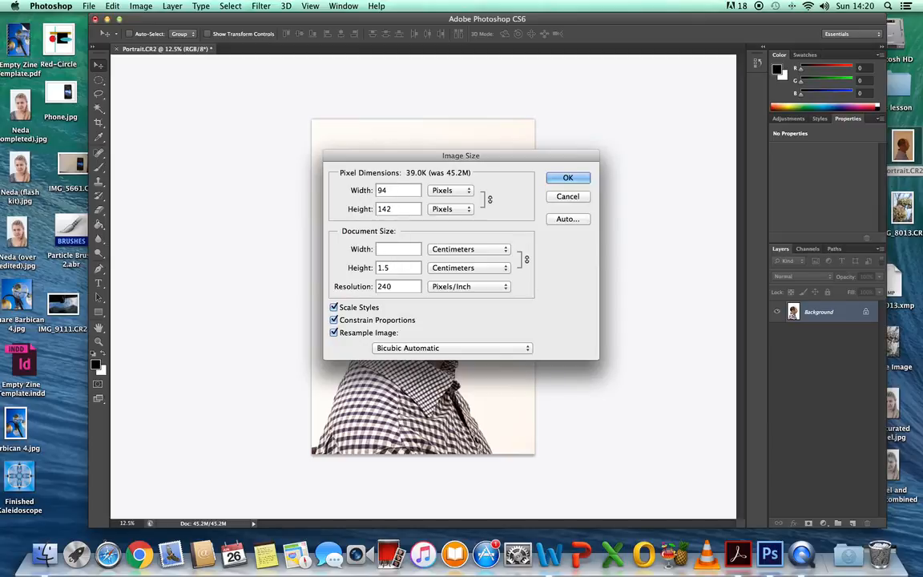
pyautogui.write('5')
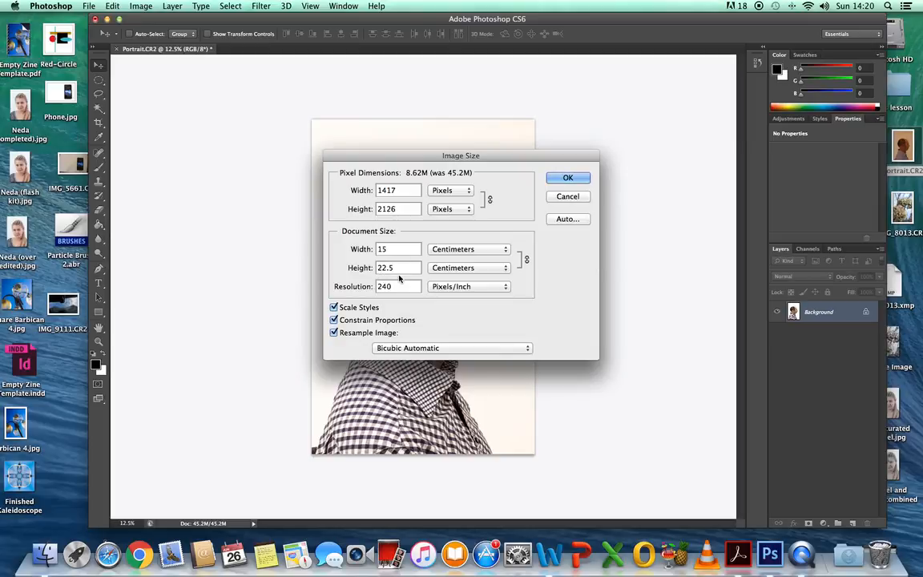
pyautogui.press('BackSpace')
pyautogui.press('BackSpace')
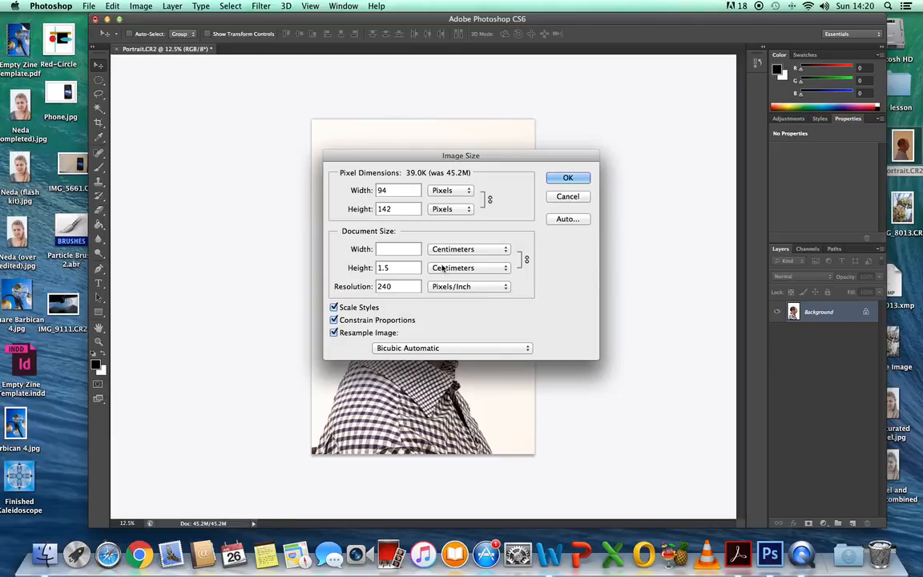
pyautogui.write('10')
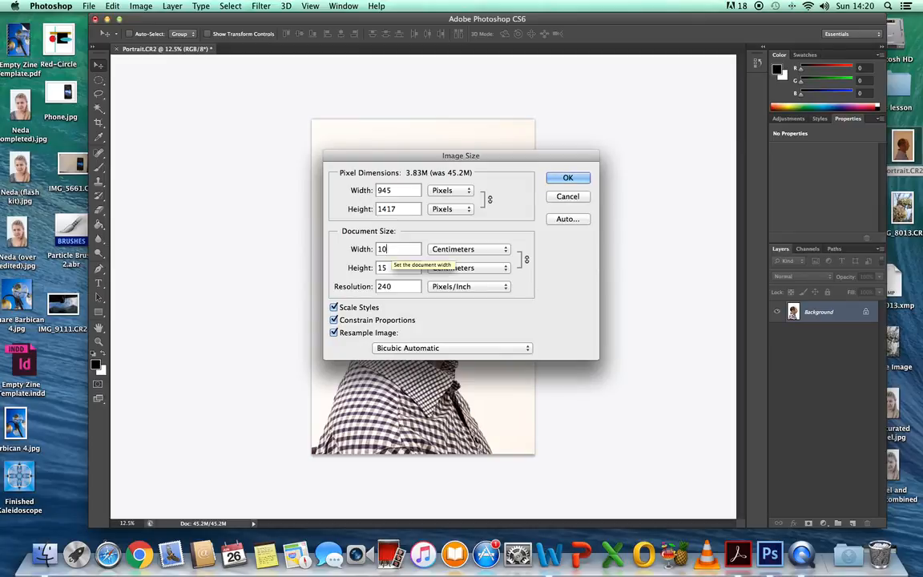
# Set the image resolution to 300 pixels per inch
pyautogui.click(398, 287)
pyautogui.press('BackSpace')
pyautogui.press('BackSpace')
pyautogui.press('BackSpace')
pyautogui.write('300')
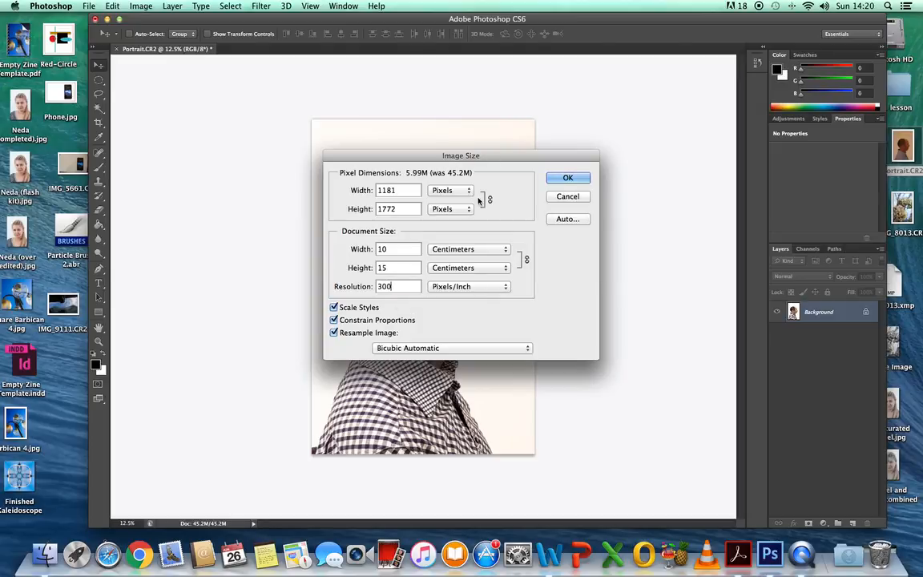
# Apply the image resize and save the portrait to the Desktop as a JPEG named Portrait 1, at Maximum quality 11 with Baseline ("Standard") format
pyautogui.click(569, 176)
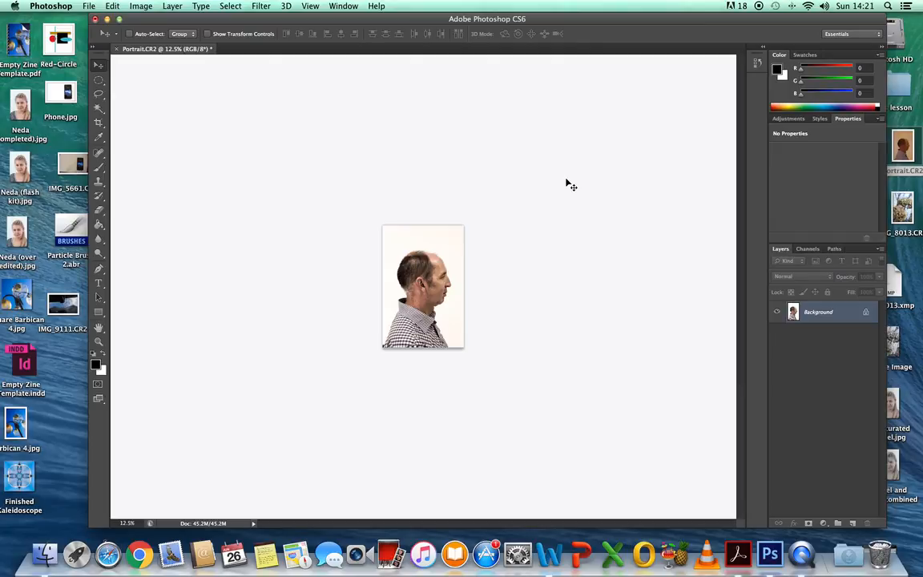
pyautogui.click(88, 6)
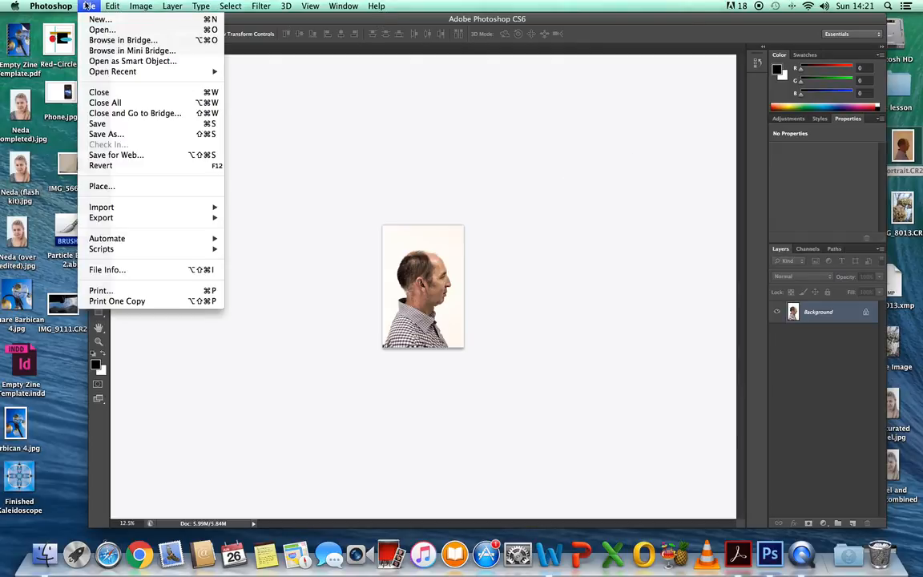
pyautogui.click(135, 136)
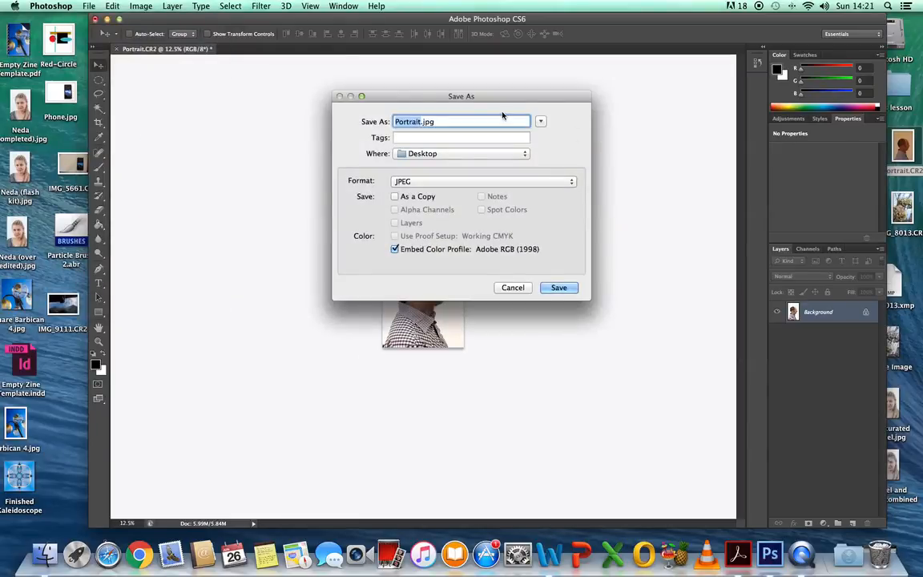
pyautogui.click(419, 121)
pyautogui.write('1')
pyautogui.click(572, 184)
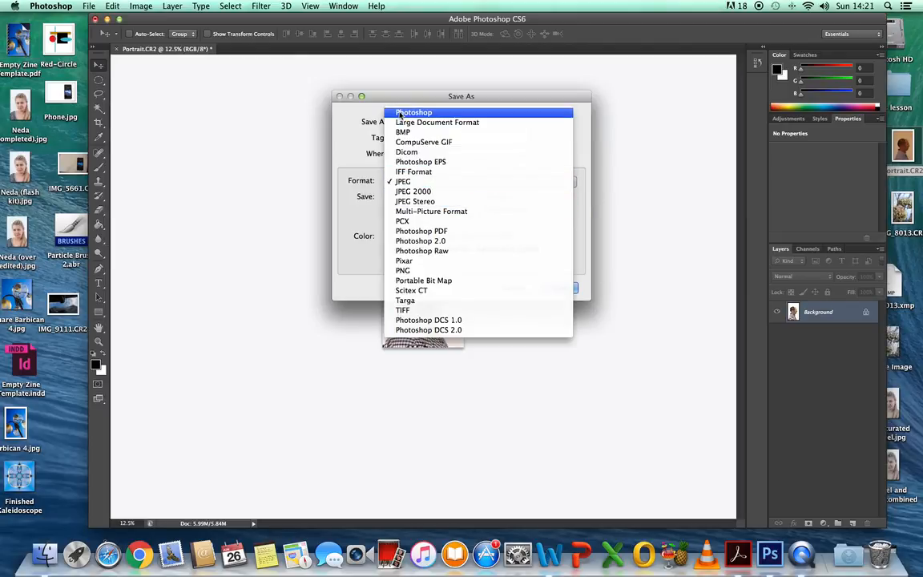
pyautogui.click(418, 183)
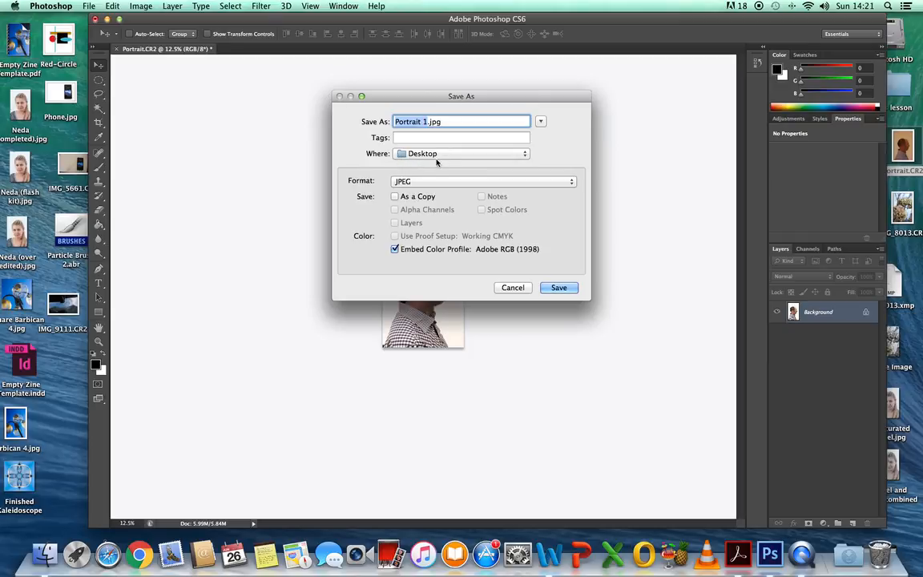
pyautogui.click(558, 288)
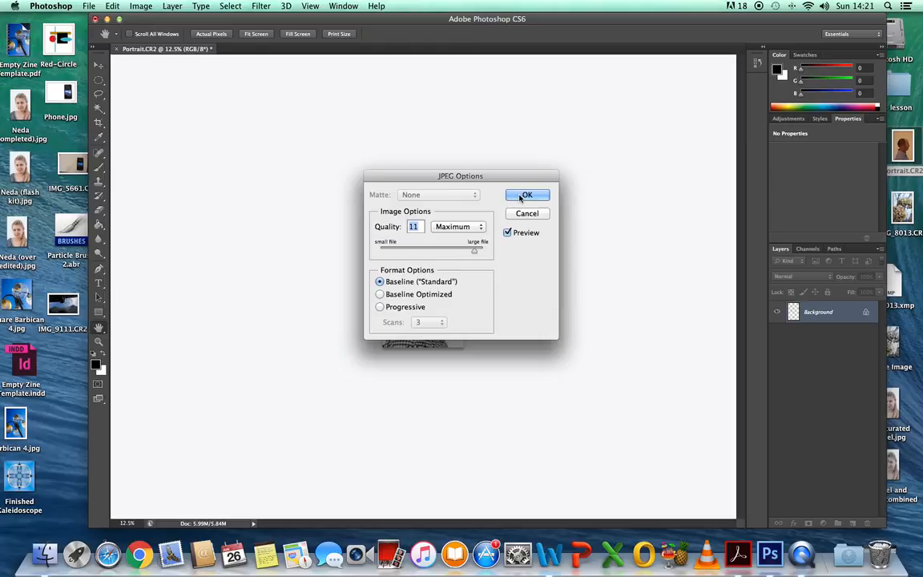
pyautogui.click(517, 196)
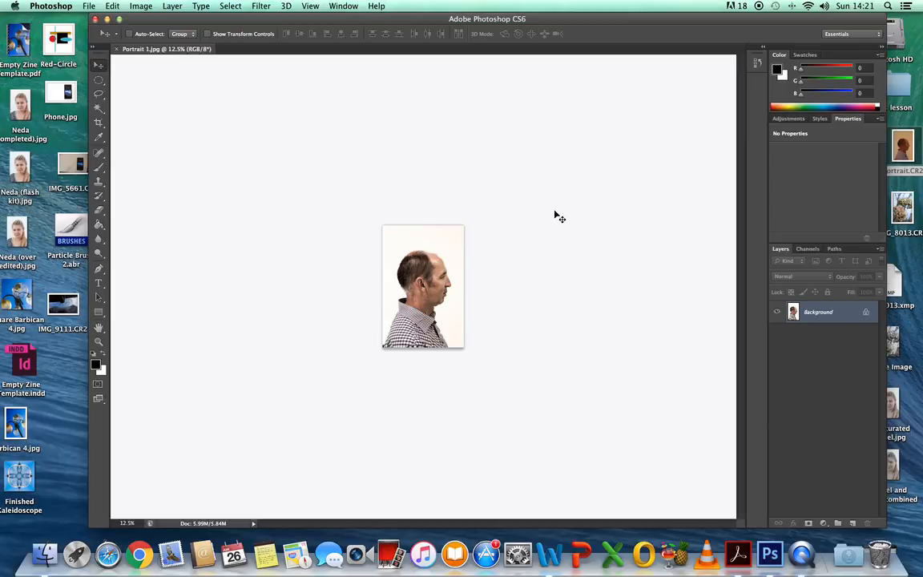
# Close the saved portrait and open the Nature Image file from the desktop as its own document
pyautogui.moveTo(689, 24); pyautogui.dragTo(640, 25)
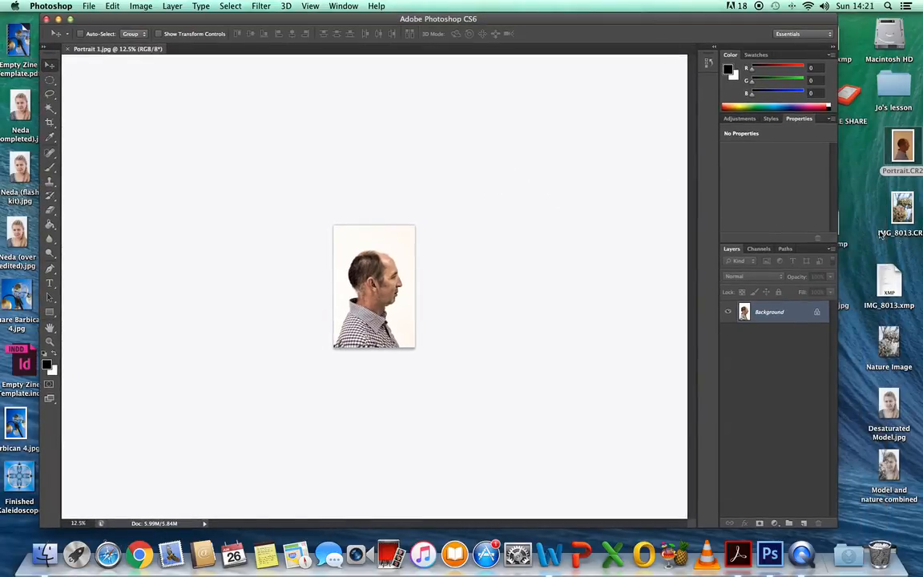
pyautogui.moveTo(893, 344); pyautogui.dragTo(517, 186)
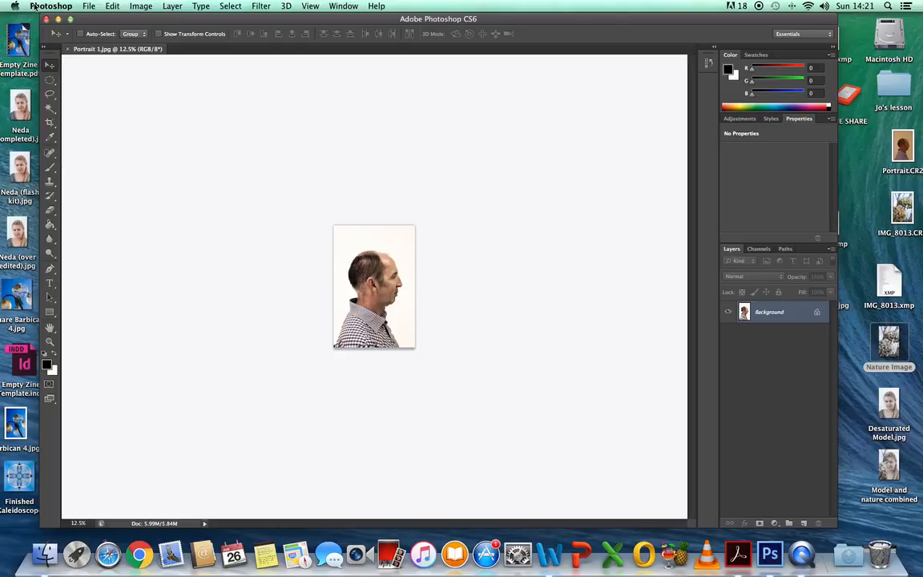
pyautogui.click(68, 50)
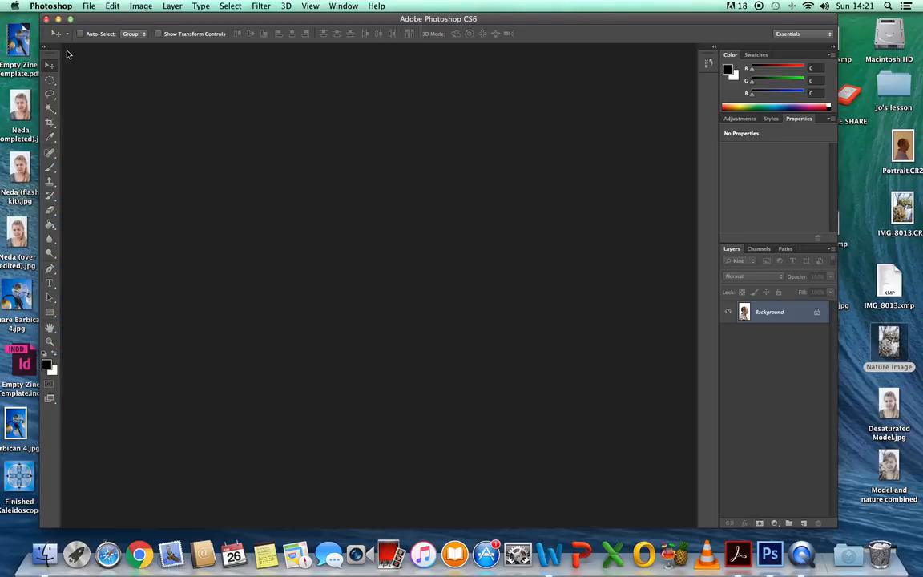
pyautogui.moveTo(885, 343); pyautogui.dragTo(266, 292)
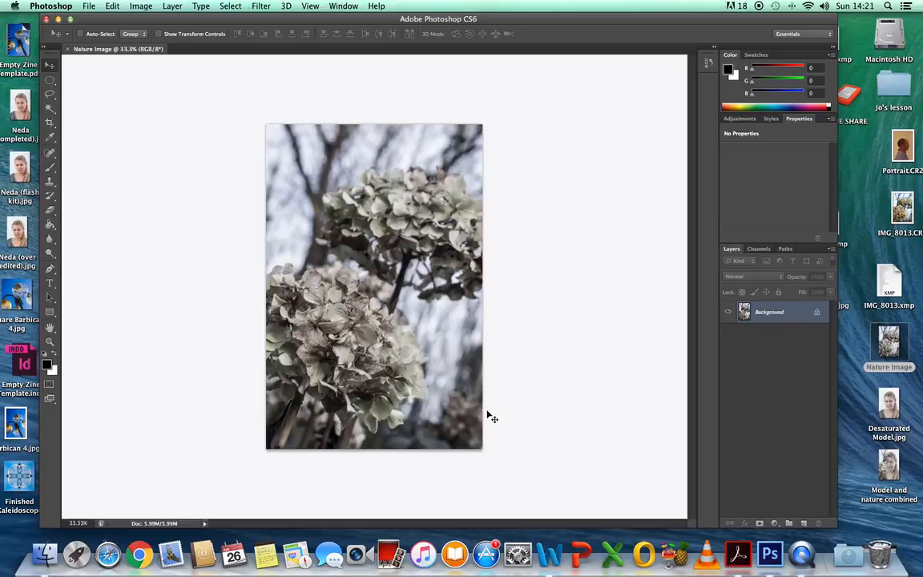